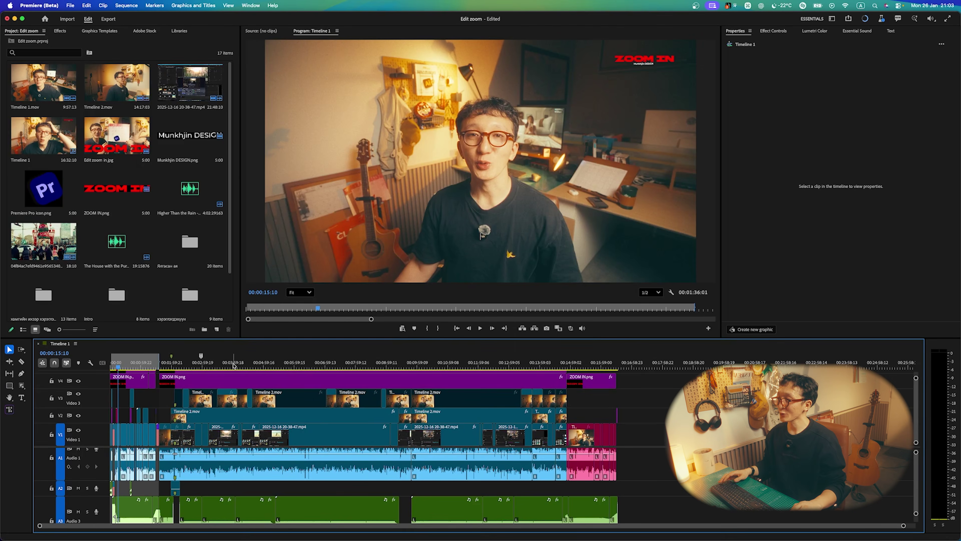
Scrub through the opening section of Timeline 1 and the footage up to about 00:02:13 to review the edit.
click(166, 365)
drag(166, 366, 165, 366)
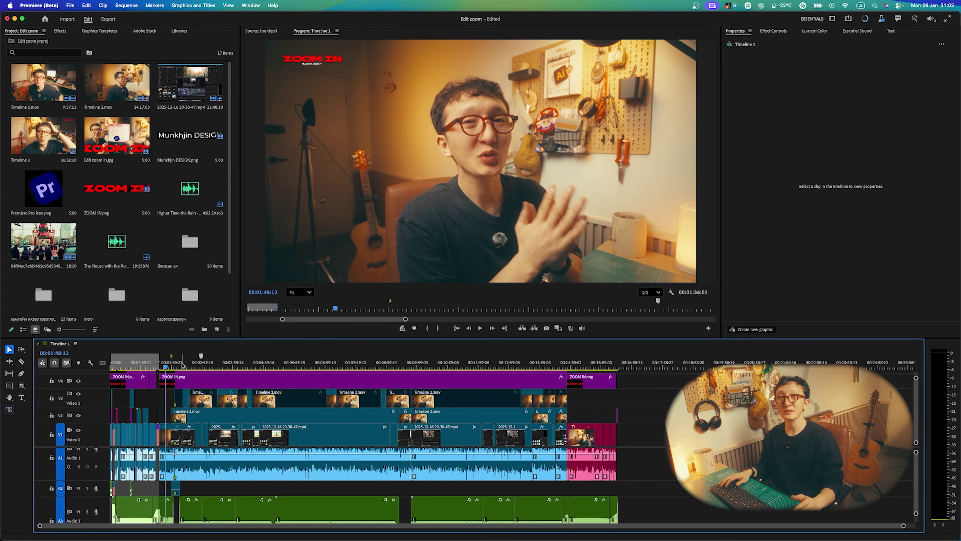
click(182, 365)
scroll(181, 369, up, 3)
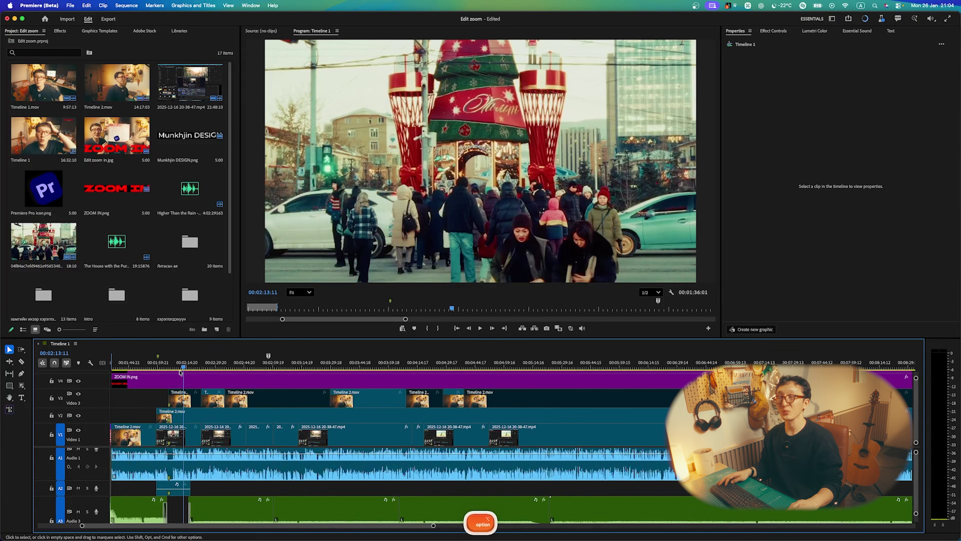
key(Home)
click(153, 365)
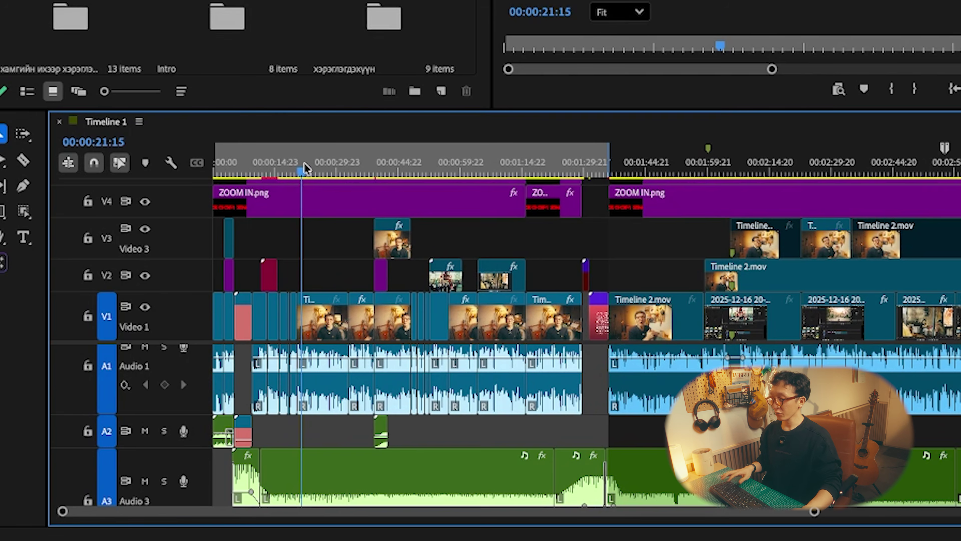
drag(304, 164, 334, 164)
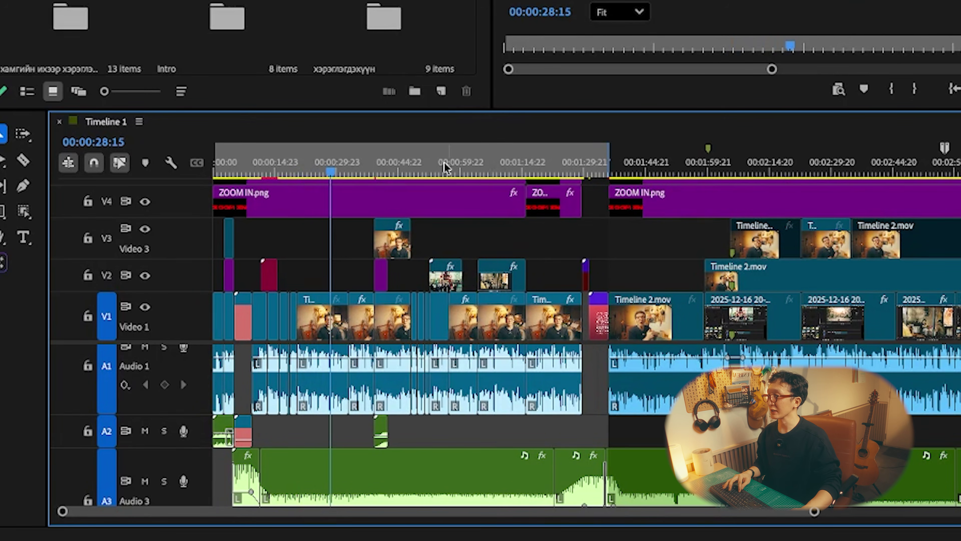
click(352, 239)
mouse_move(350, 164)
mouse_down()
mouse_move(308, 173)
mouse_move(350, 174)
mouse_up()
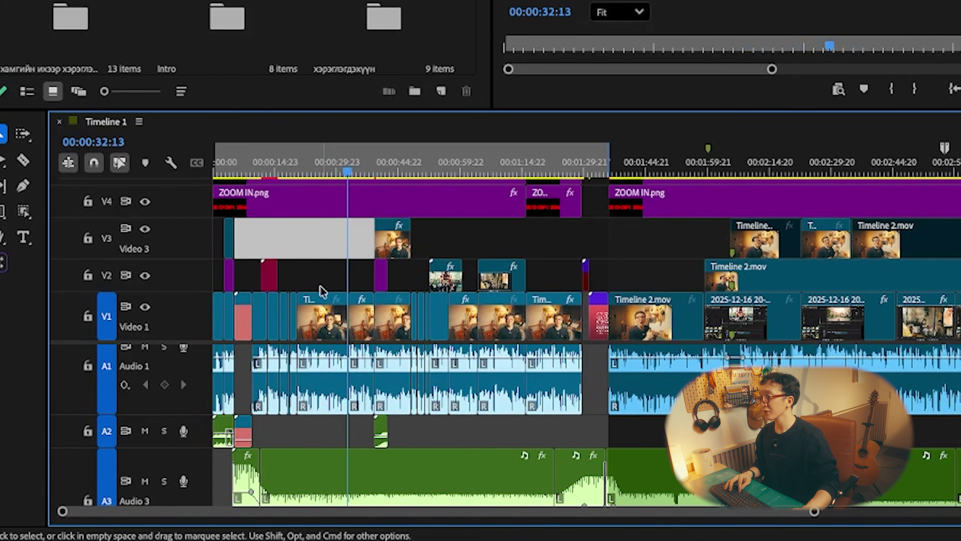
Add a sequence marker at 00:00:26:17, name it Intro and colour it red.
click(332, 320)
drag(325, 165, 323, 165)
click(340, 248)
key(m)
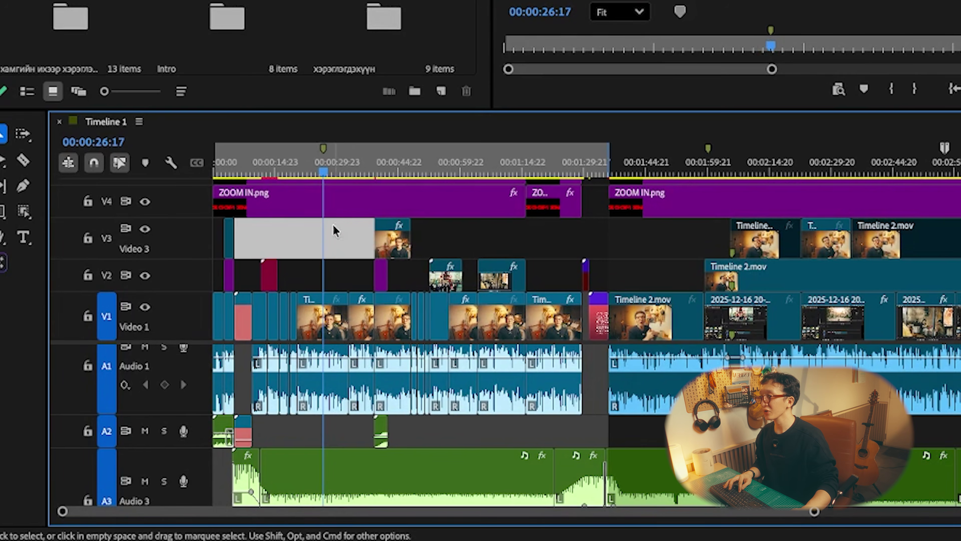
double_click(324, 151)
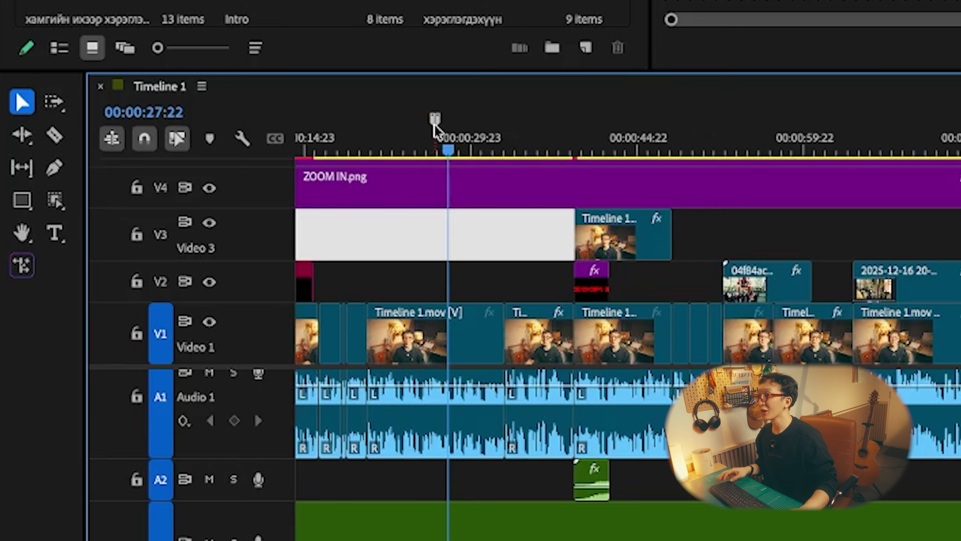
Stretch the Intro marker into a range ending at about 00:01:00:18.
click(162, 358)
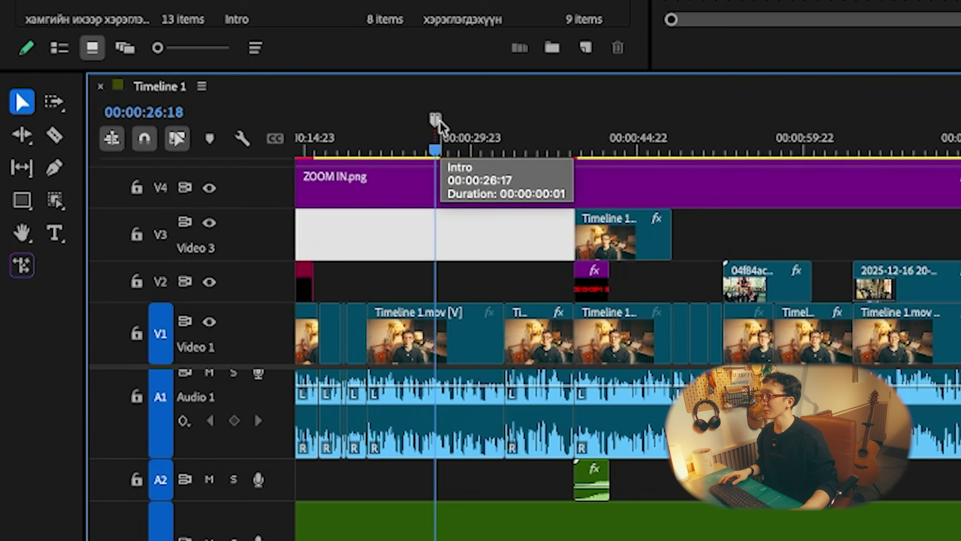
drag(452, 124, 469, 125)
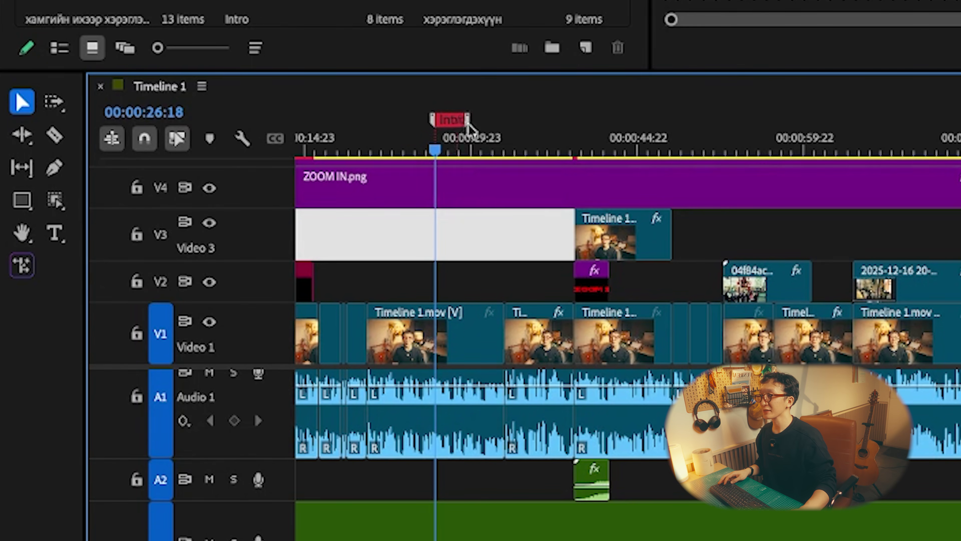
drag(537, 131, 789, 128)
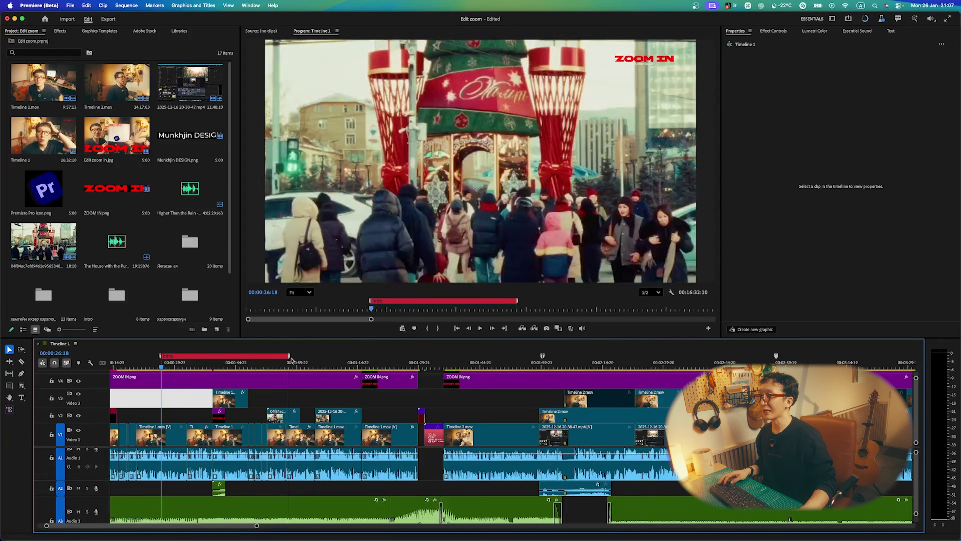
drag(291, 359, 296, 360)
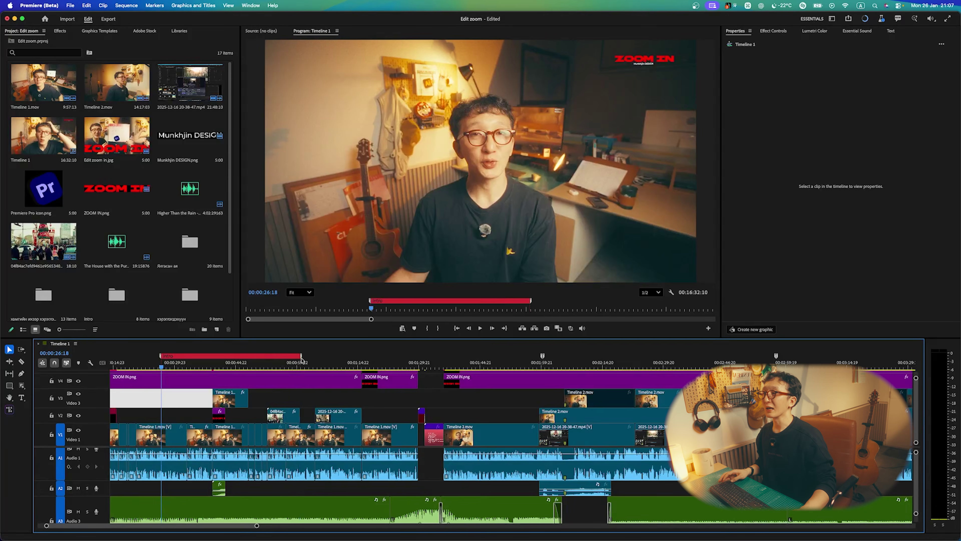
click(300, 362)
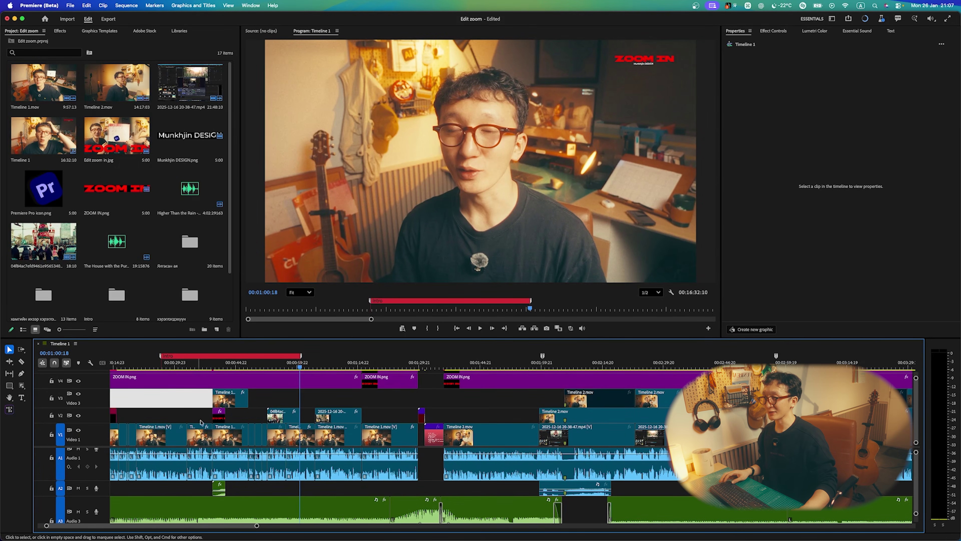
Add an orange marker named Unboxing at 00:01:59:09 and stretch it into a range ending at about 00:02:32:12.
drag(342, 362, 539, 363)
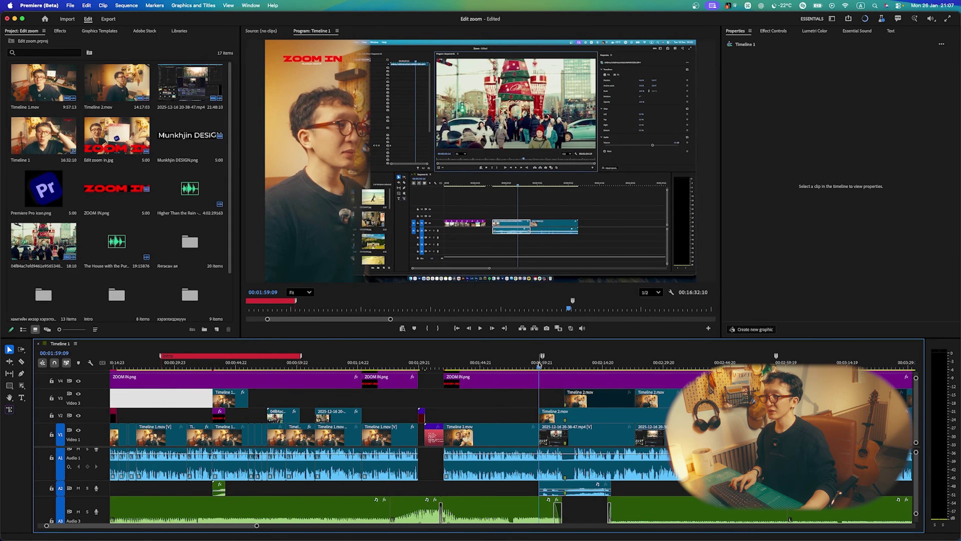
key(m)
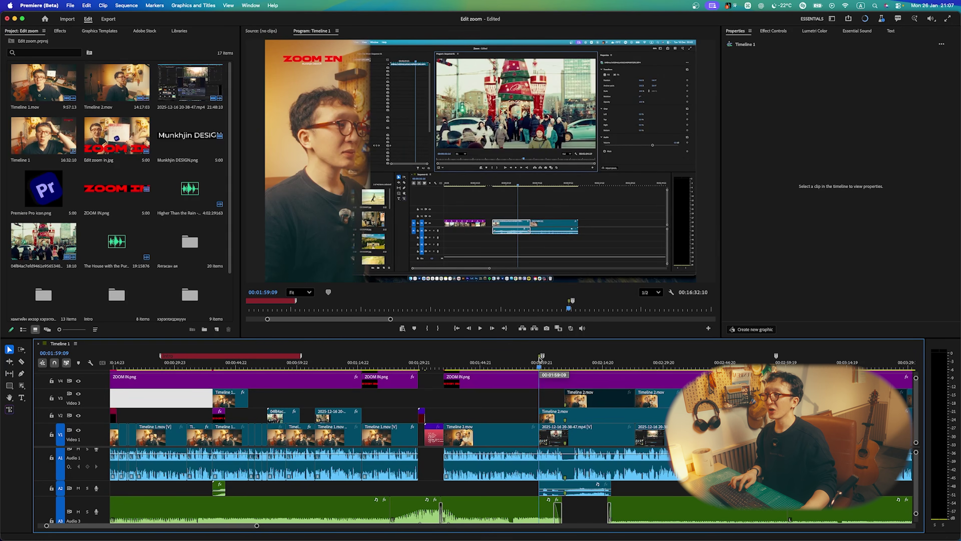
double_click(541, 357)
key(BackSpace)
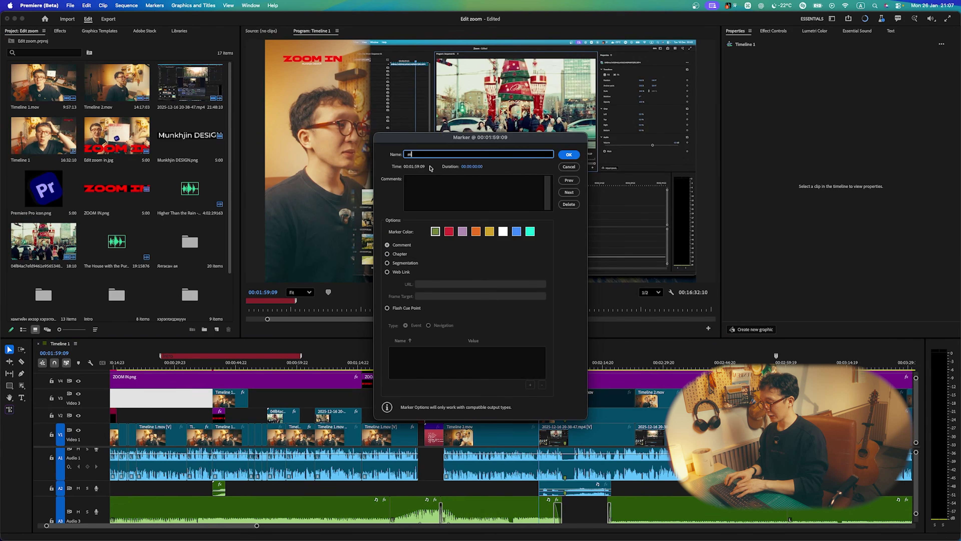
text(Unboxing)
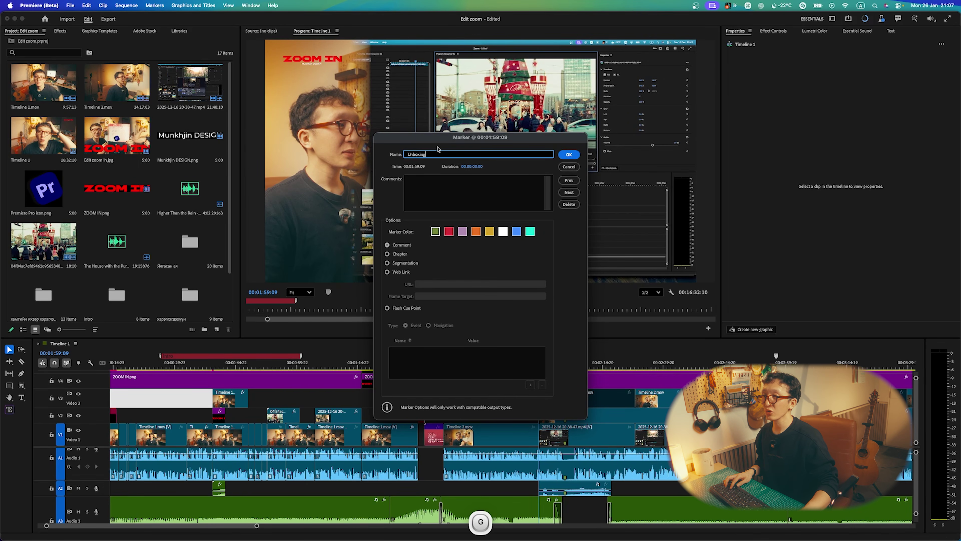
click(476, 232)
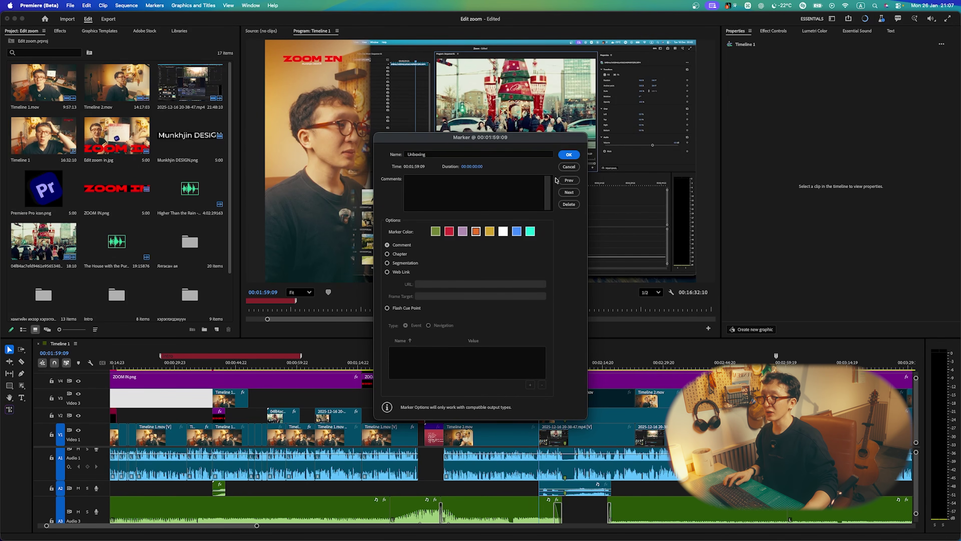
click(569, 155)
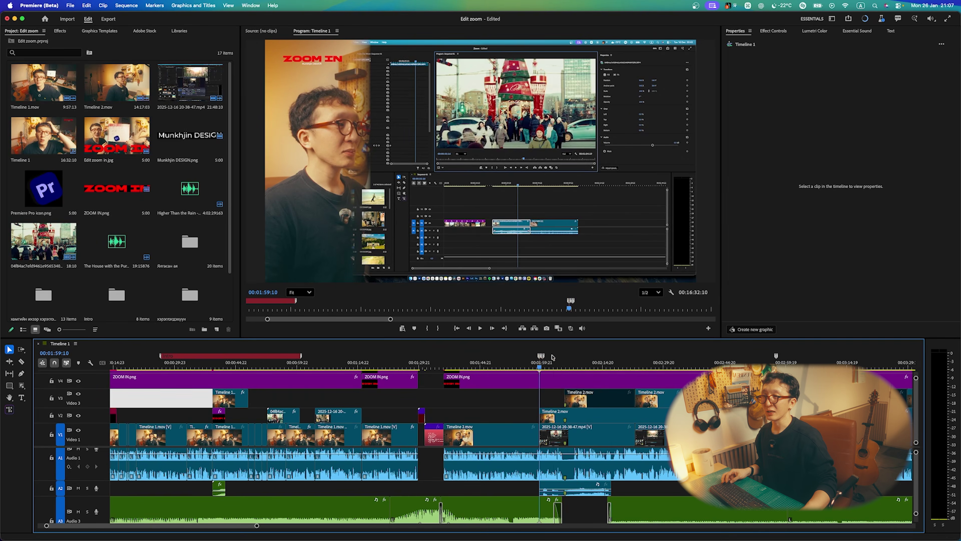
drag(540, 356, 612, 358)
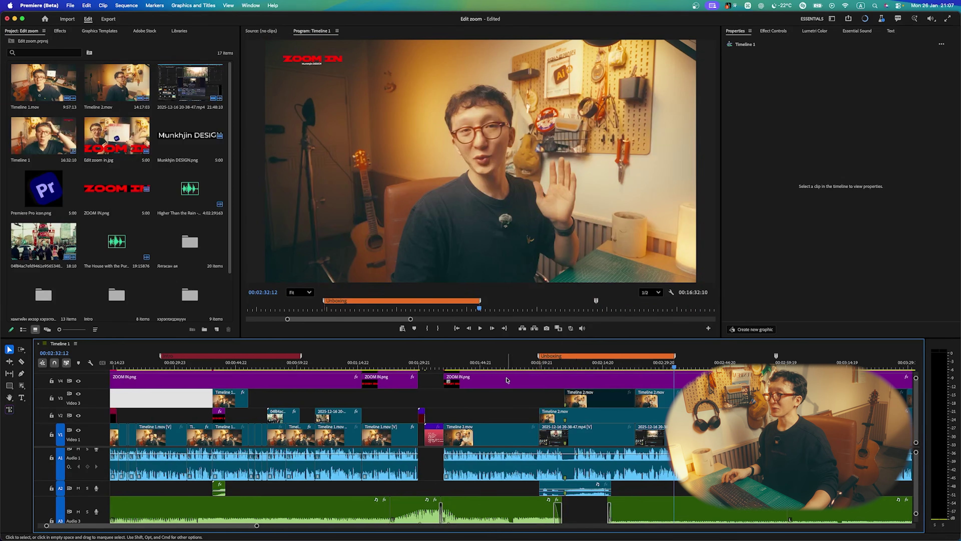
Find the closing part of the tutorial and add a turquoise marker named Putro at 00:07:03:14.
scroll(454, 384, down, 2)
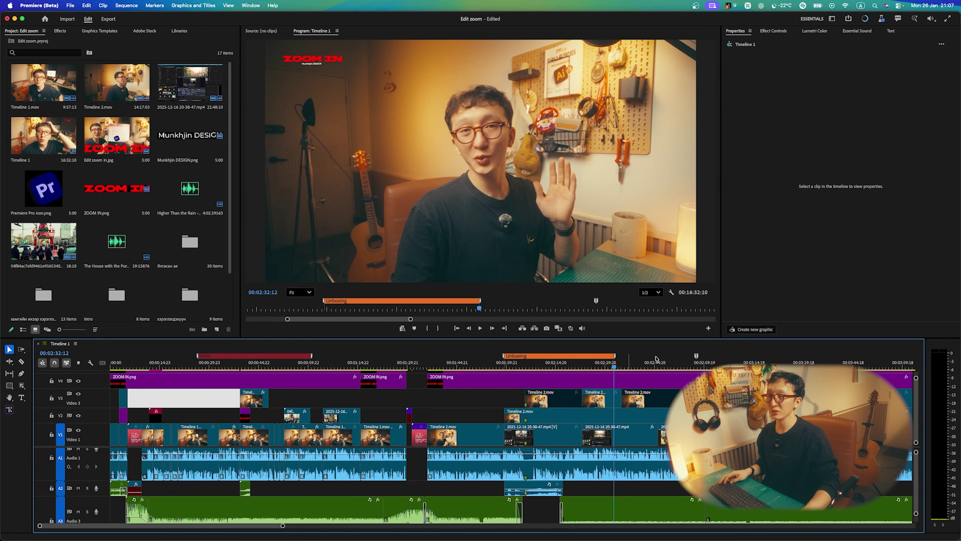
scroll(568, 386, down, 7)
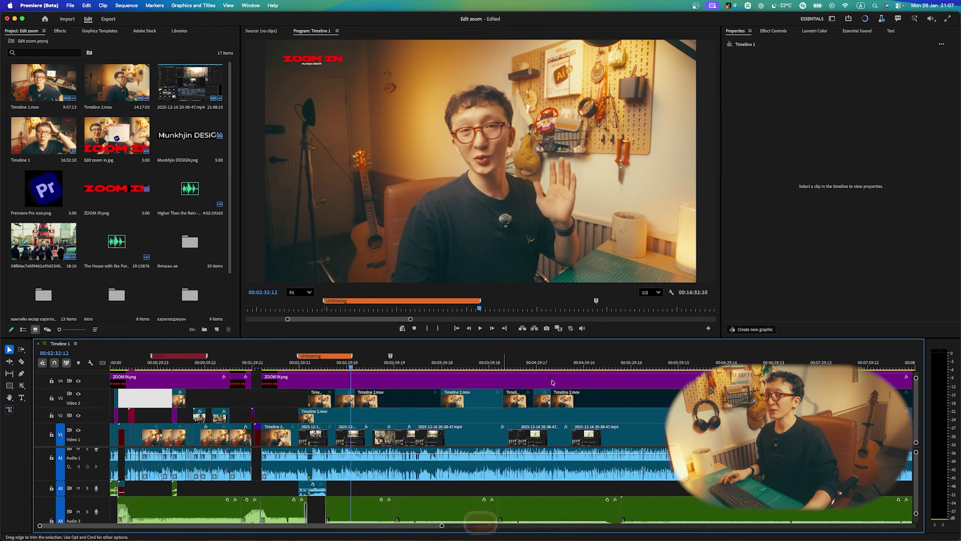
click(607, 366)
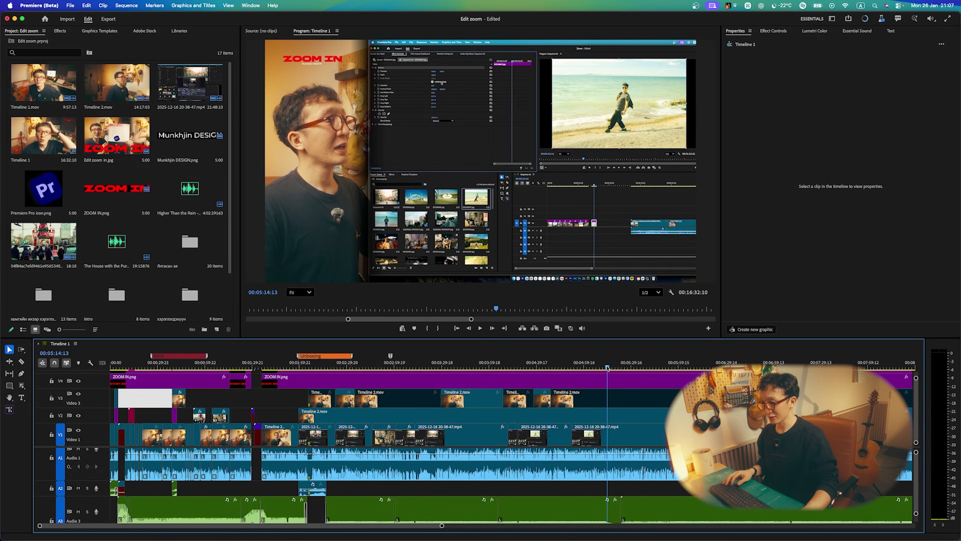
click(770, 362)
key(space)
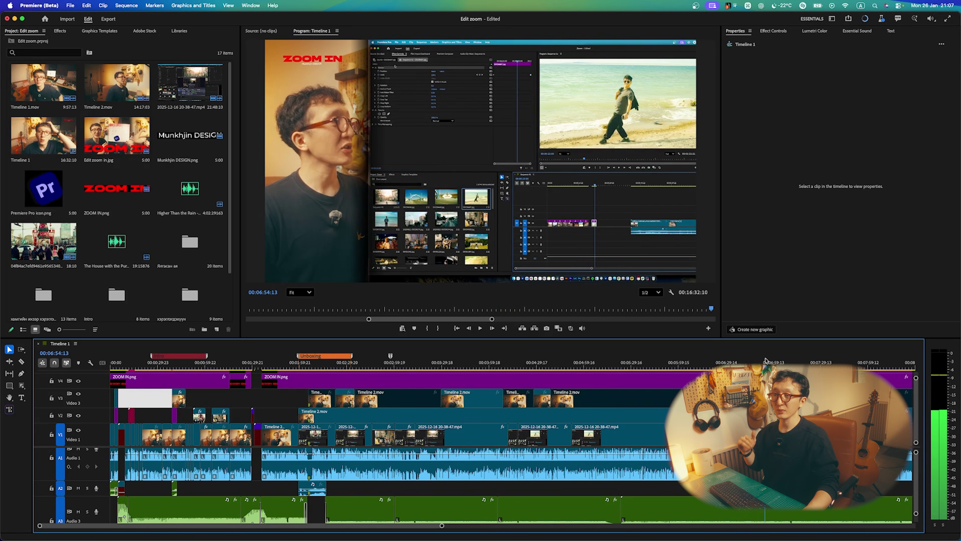
click(777, 361)
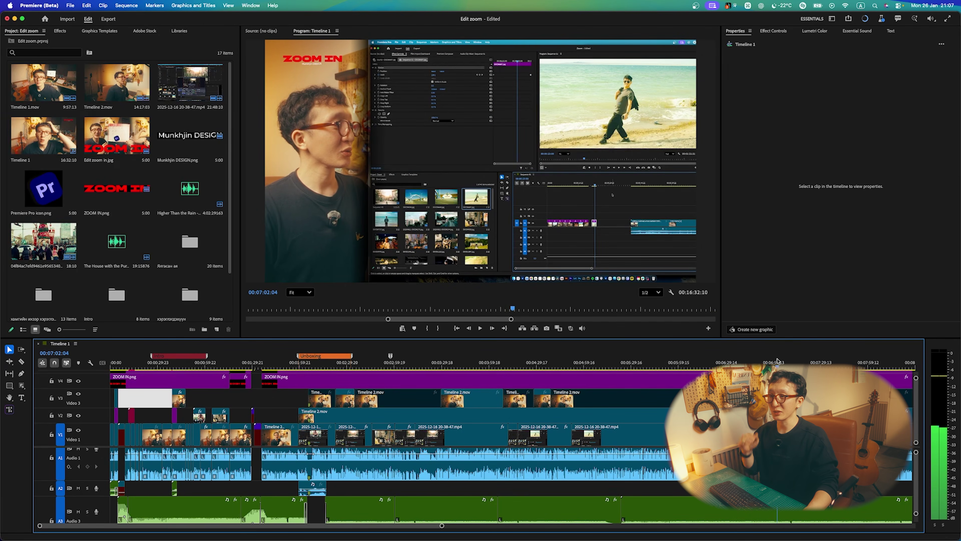
key(shift)
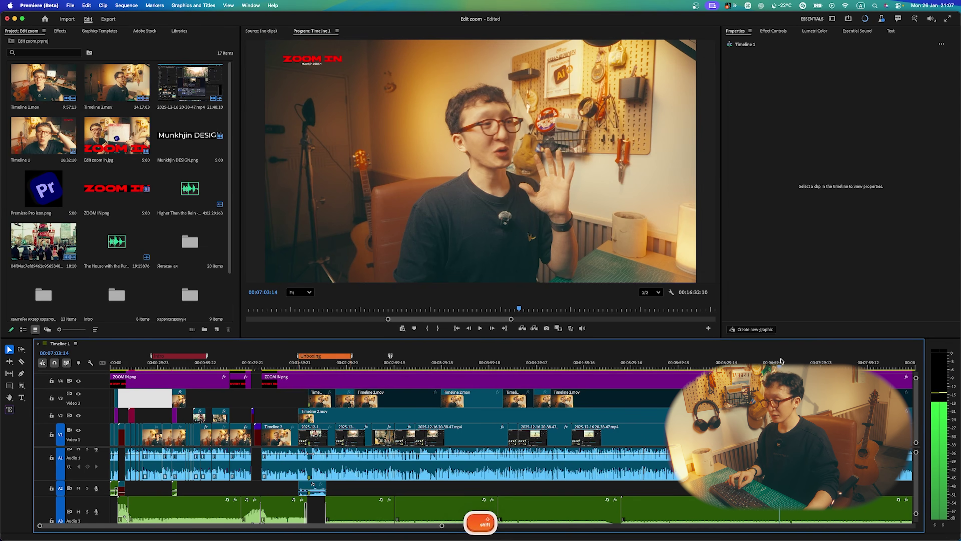
key(m)
key(m)
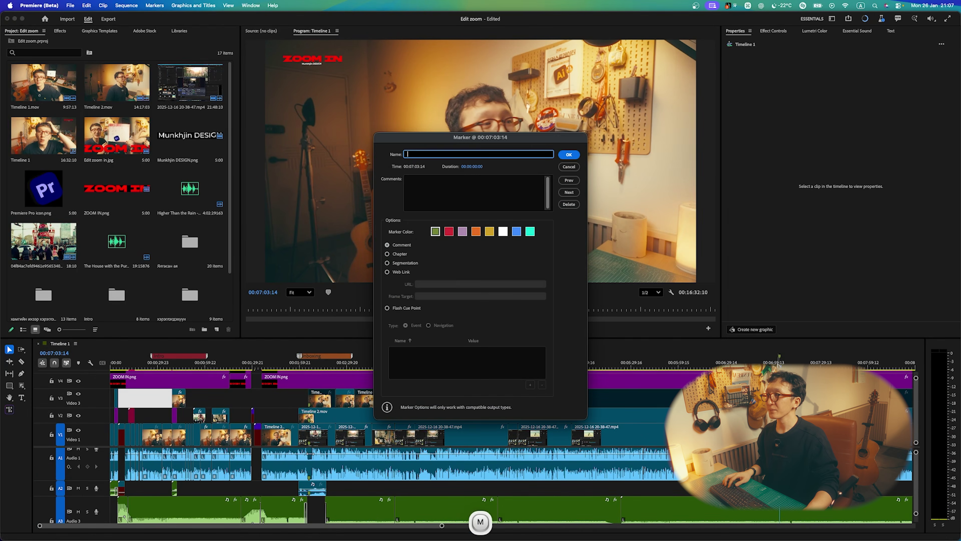
text(Outro)
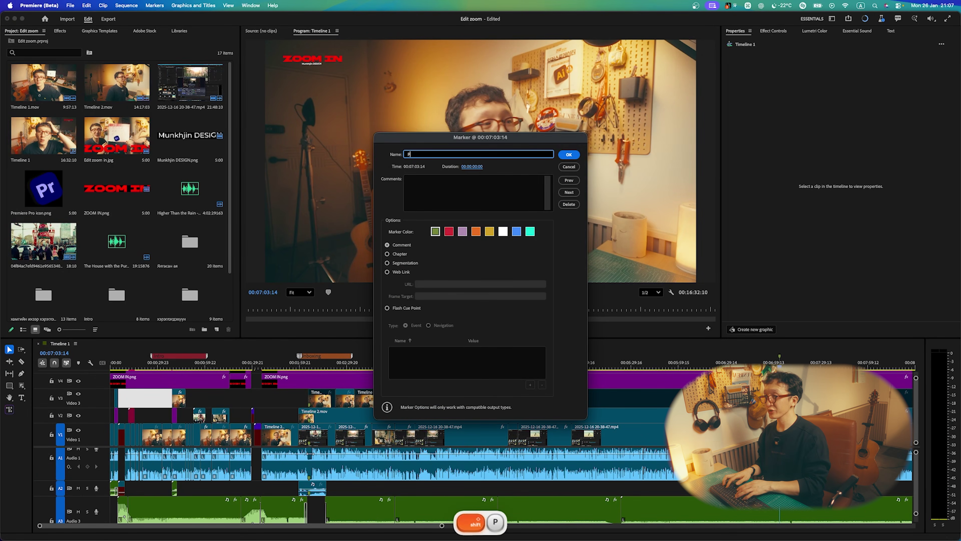
click(530, 232)
click(569, 158)
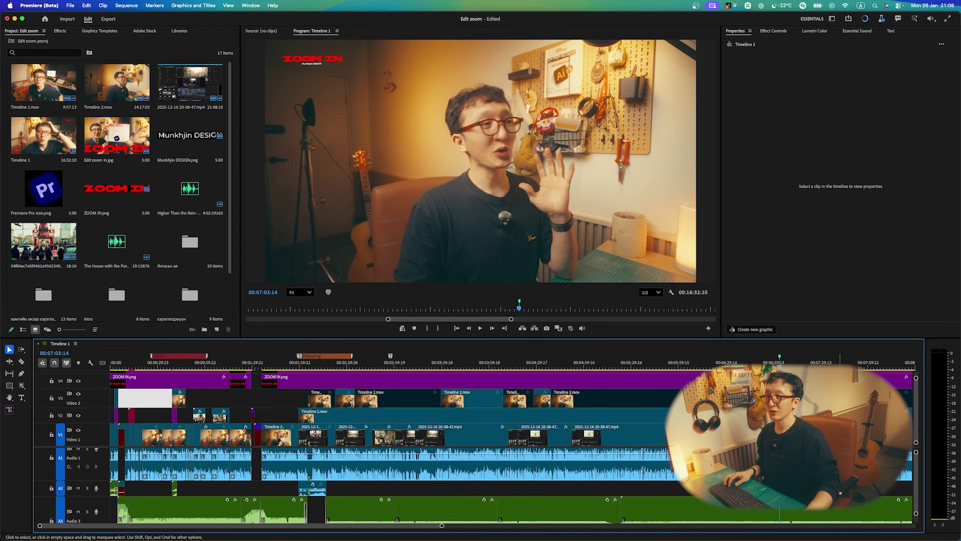
Stretch the turquoise marker at 00:07:03:14 into a range ending at about 00:09:49:04.
key(minus)
scroll(670, 403, right, 3)
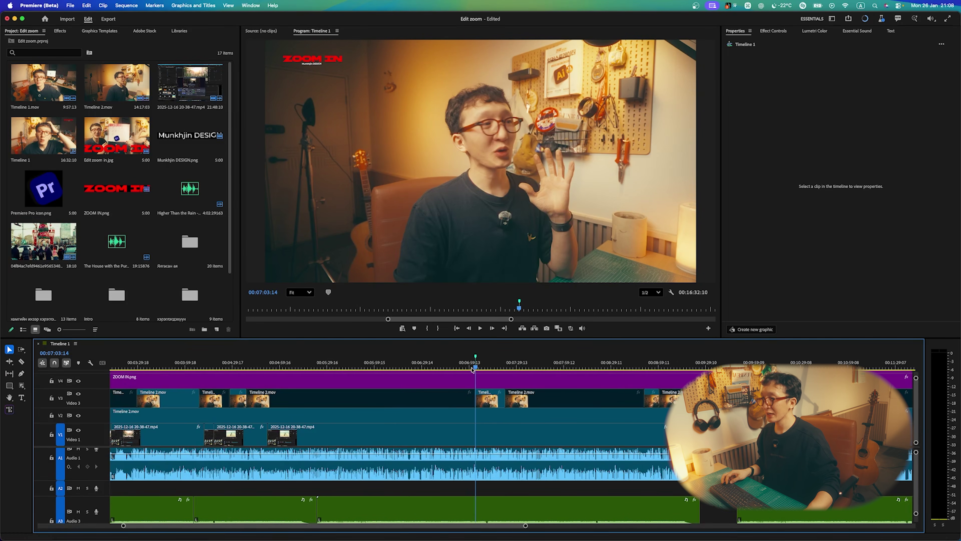
key(alt)
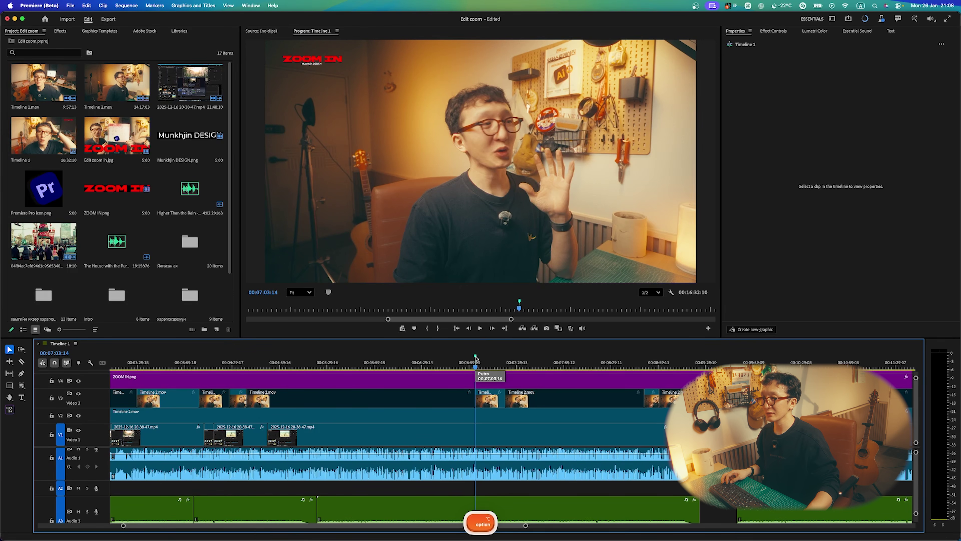
drag(476, 357, 738, 360)
drag(123, 526, 2, 503)
key(=)
key(=)
key(=)
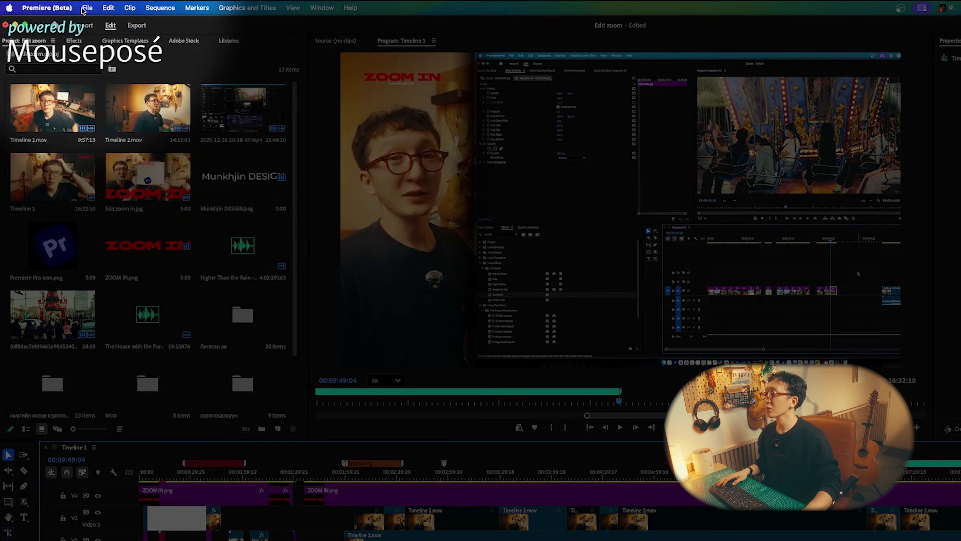
Start a marker export in the Comma Separated Values (*.csv) format with the Desktop as output destination.
click(84, 9)
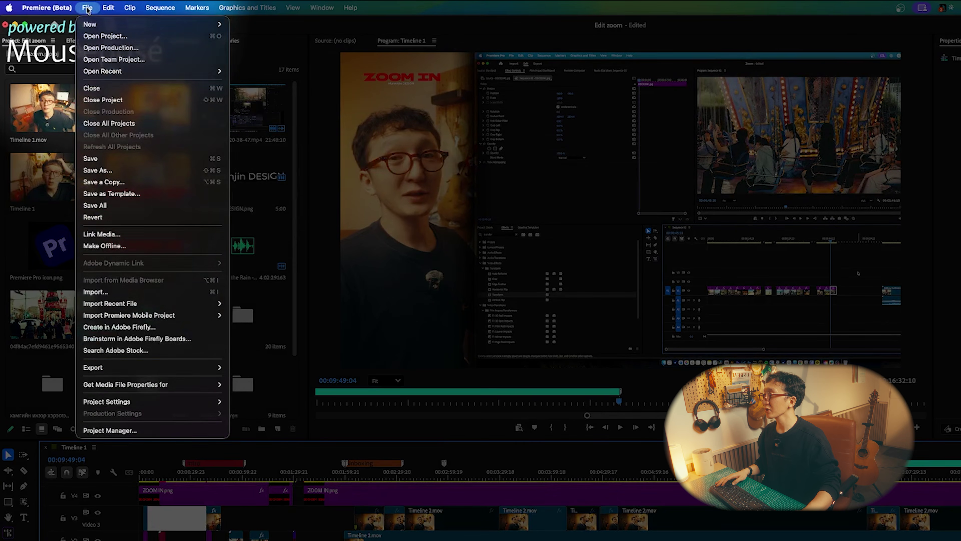
mouse_move(123, 370)
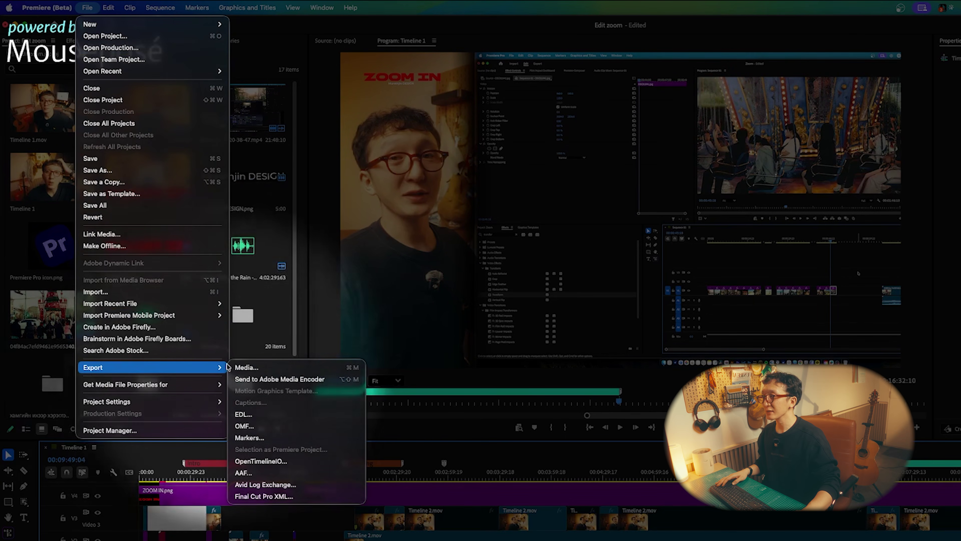
click(261, 438)
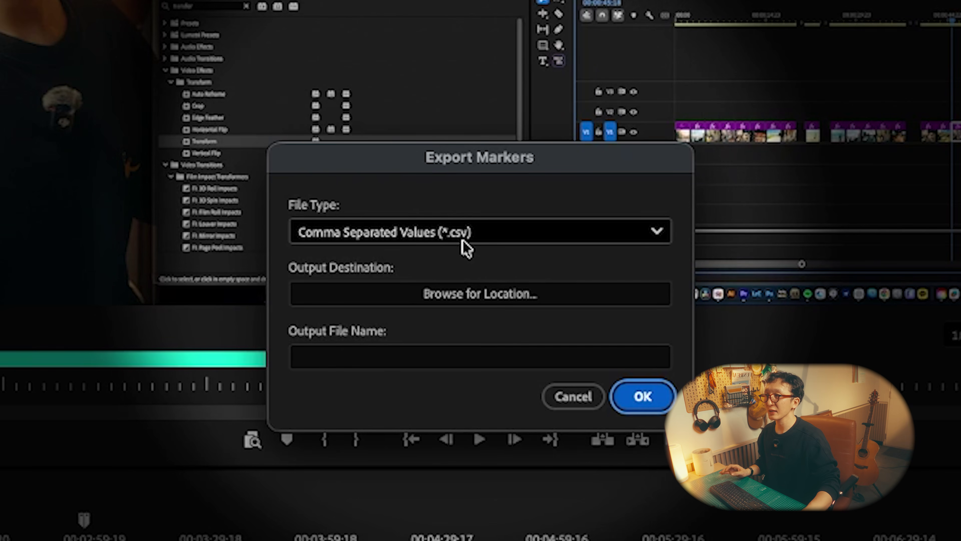
click(482, 246)
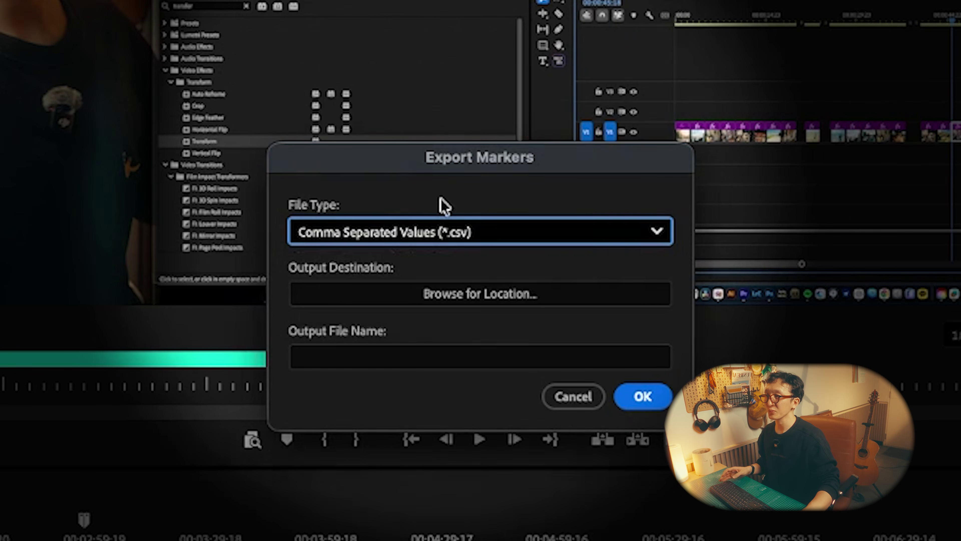
click(602, 218)
click(478, 299)
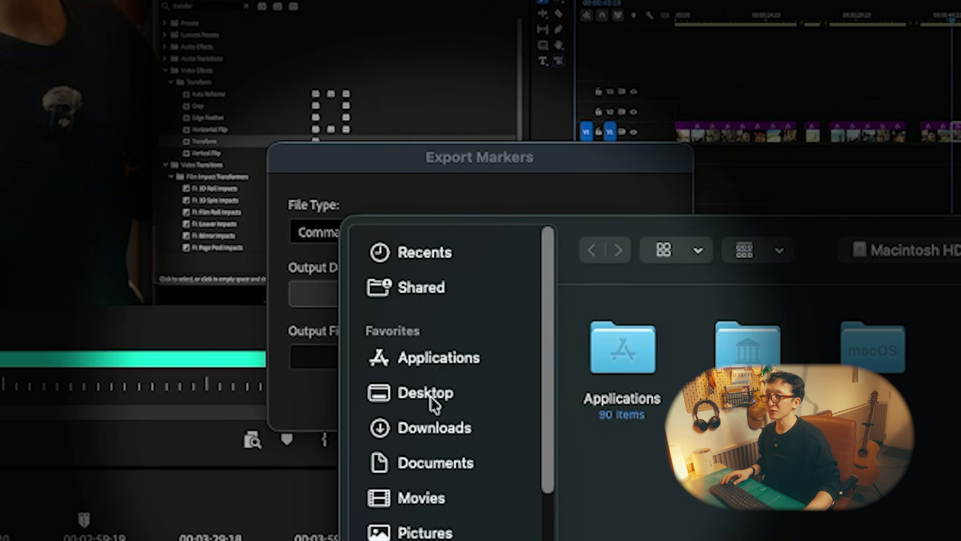
click(428, 395)
click(957, 537)
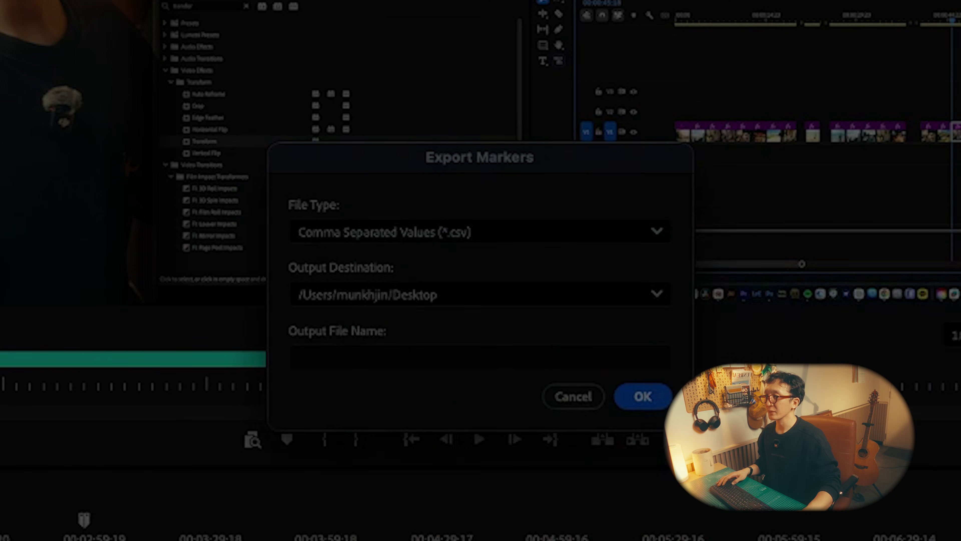
Name the output file Video 99, export the markers and close the completion notice.
click(424, 356)
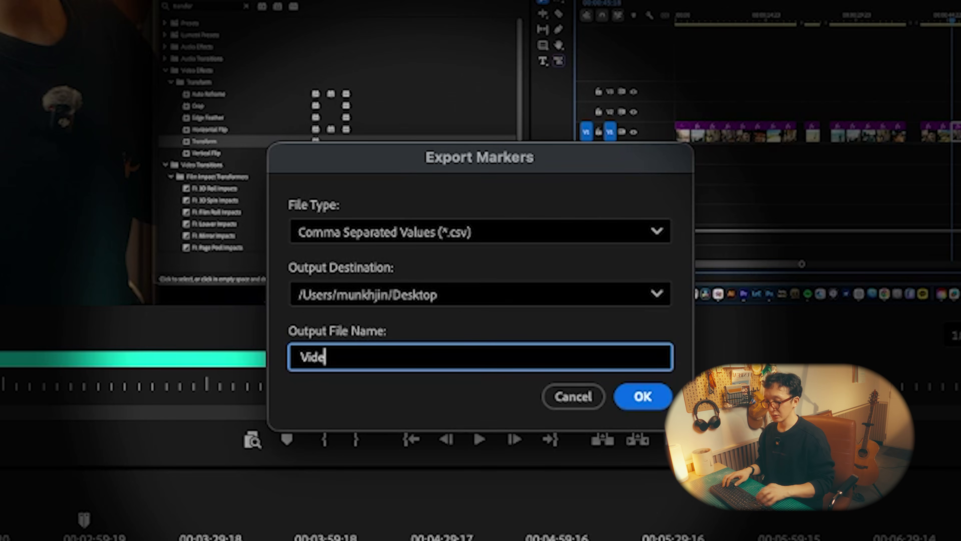
text(Video 9)
text(9)
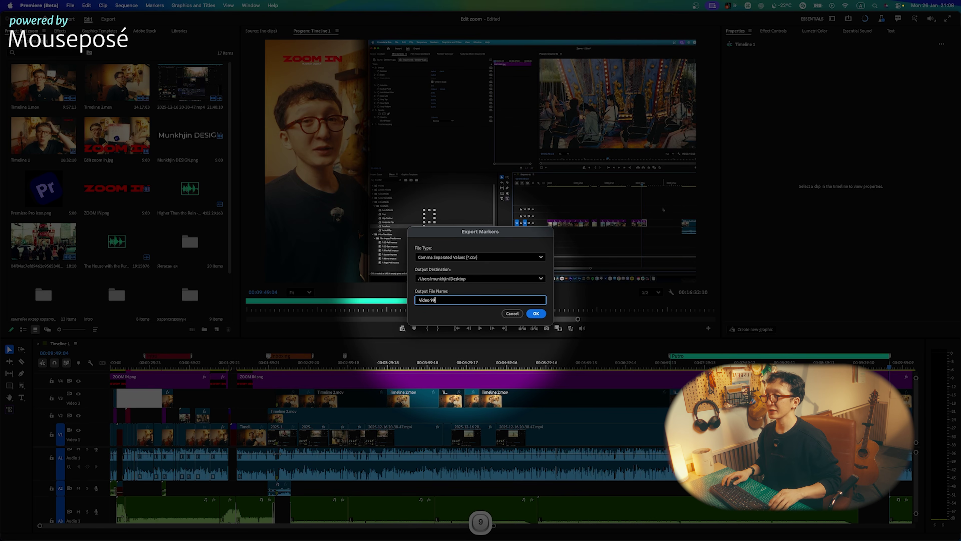
key(Return)
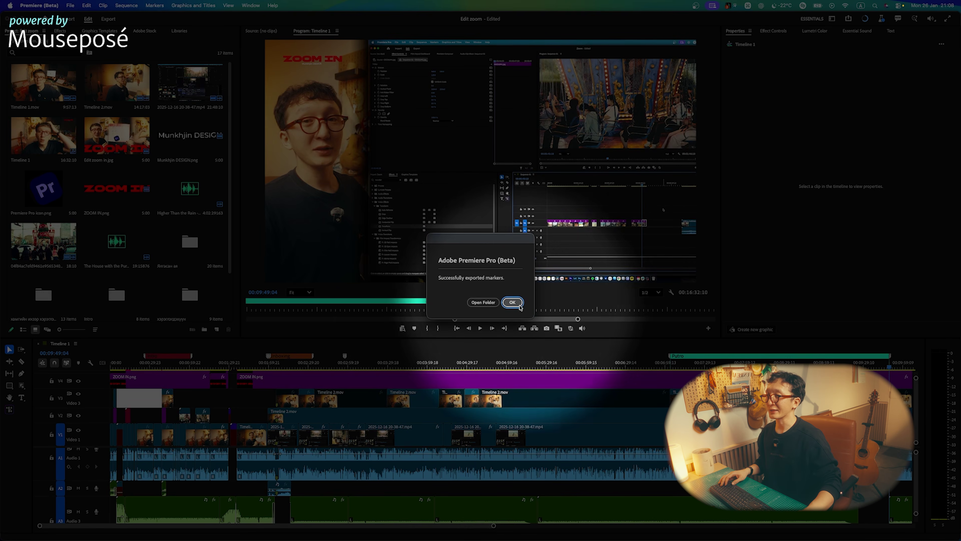
click(513, 302)
Quit the editing program and save the changes to the Edit zoom project.
key(super+q)
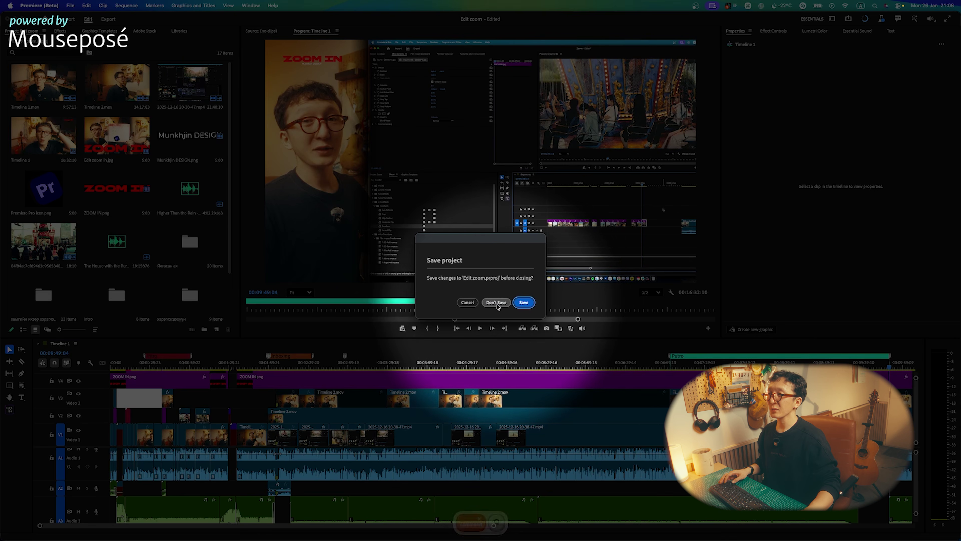
click(523, 302)
key(super+1)
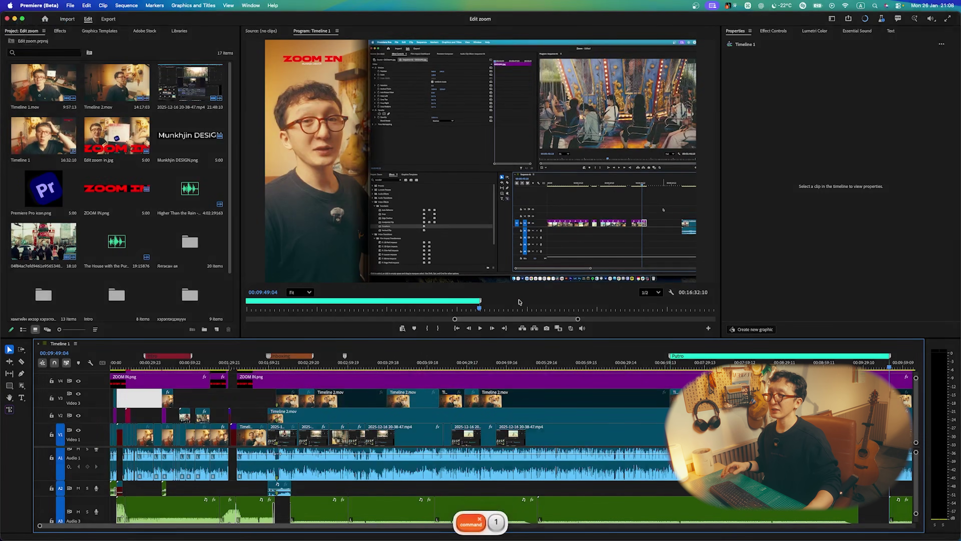